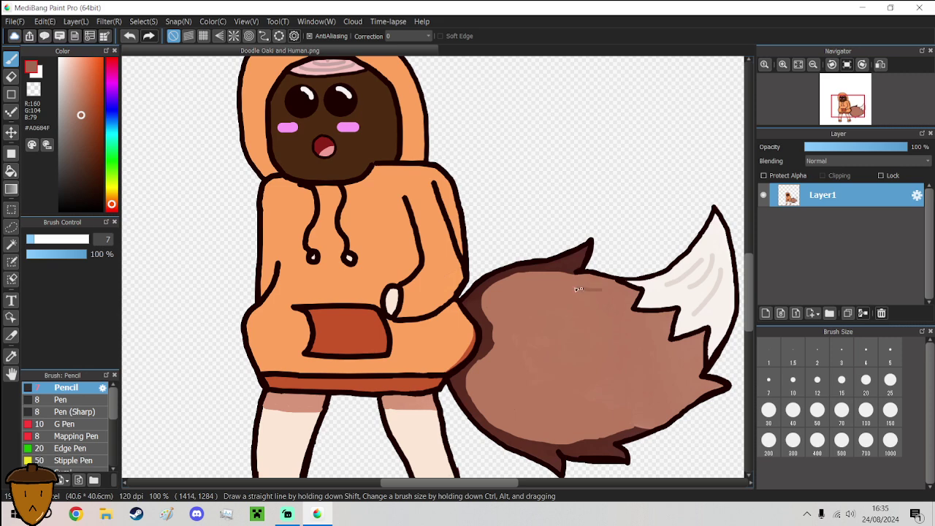
# - Draw curved fur strokes across the brown part of the tail with the 7 px Pencil in #A0684F
pyautogui.moveTo(575, 289); pyautogui.dragTo(528, 291)
pyautogui.hotkey('ctrl', 'z')
pyautogui.moveTo(603, 297); pyautogui.dragTo(549, 300)
pyautogui.moveTo(620, 323); pyautogui.dragTo(528, 342)
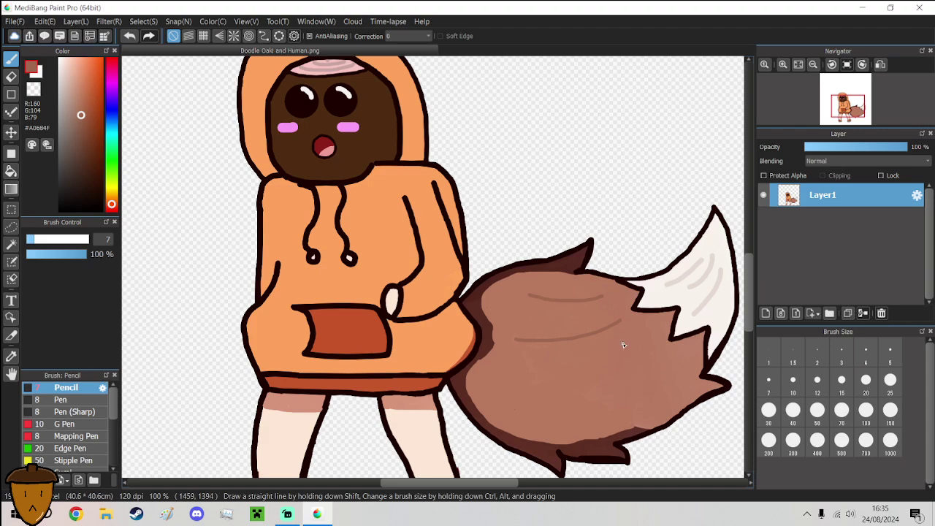
pyautogui.moveTo(621, 342); pyautogui.dragTo(498, 388)
pyautogui.moveTo(682, 367)
pyautogui.mouseDown()
pyautogui.moveTo(632, 392)
pyautogui.moveTo(542, 417)
pyautogui.mouseUp()
# - Save the drawing as a transparent PNG
pyautogui.scroll(-2, 583, 404)
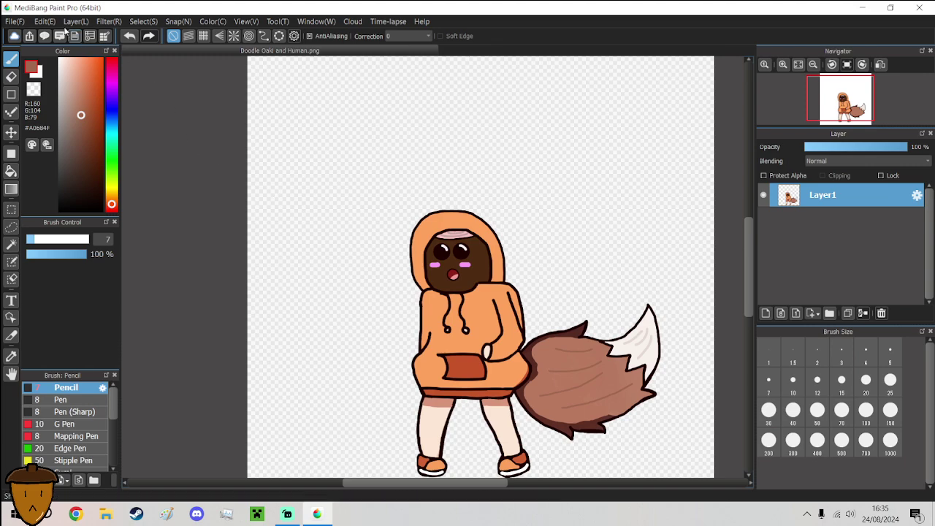
pyautogui.click(15, 22)
pyautogui.click(40, 159)
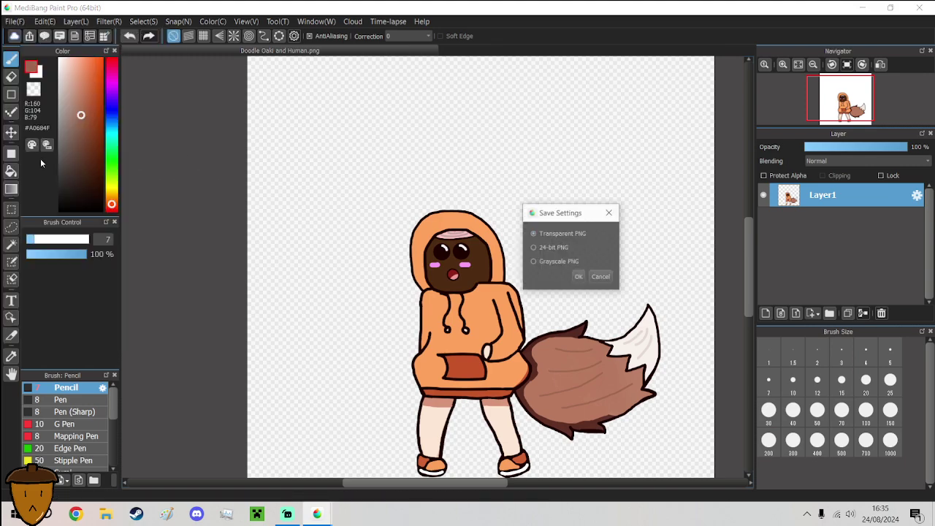
pyautogui.click(577, 278)
# - Sample the dark orange shadow colour #C7592A from the hoodie and extend the shading up its edge beside the tail
pyautogui.scroll(-1, 559, 285)
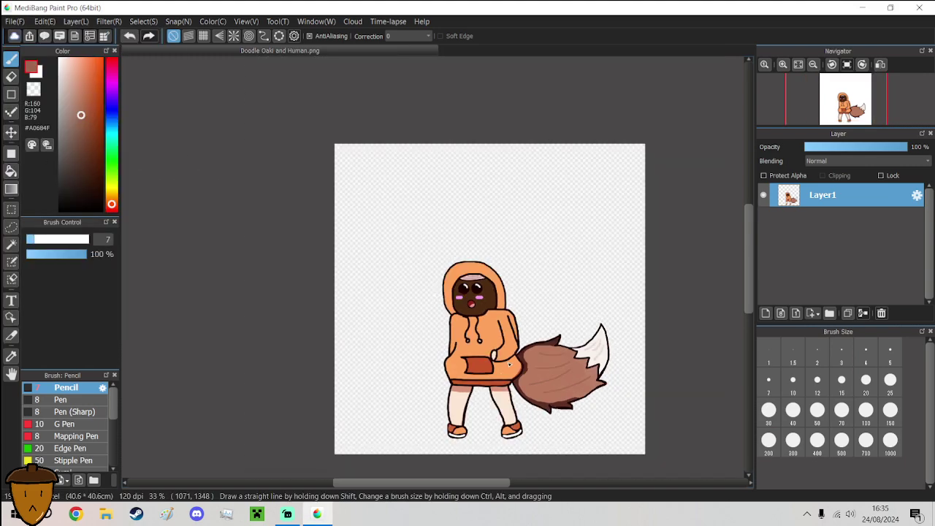
pyautogui.scroll(2, 501, 377)
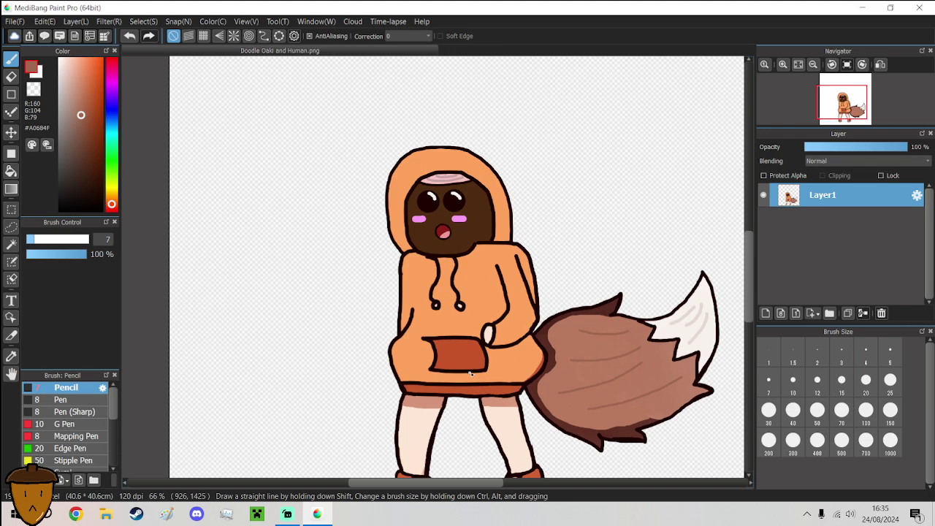
pyautogui.scroll(3, 539, 367)
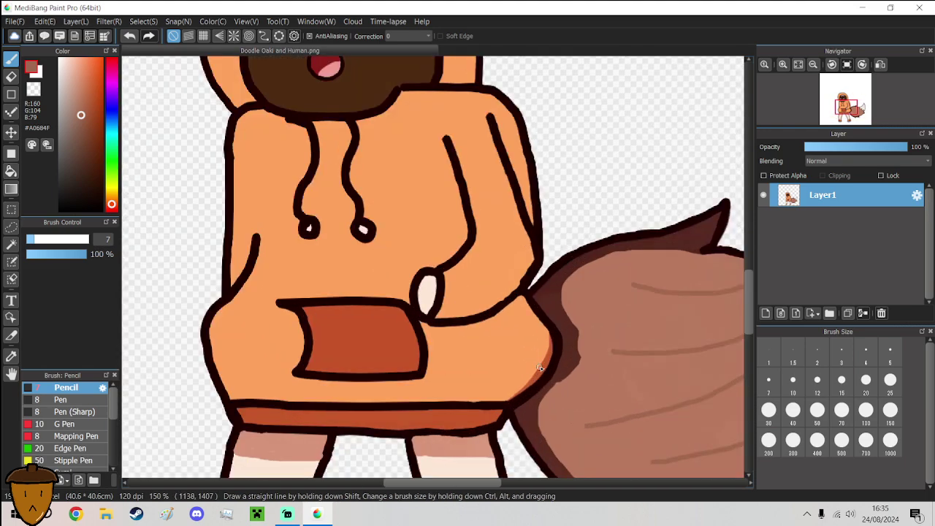
pyautogui.keyDown('alt'); pyautogui.click(544, 365); pyautogui.keyUp('alt')
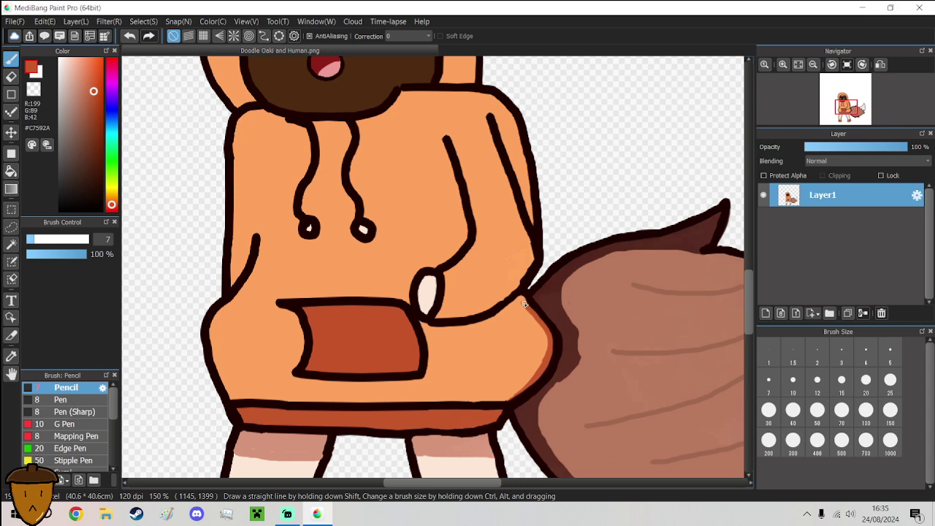
pyautogui.scroll(2, 523, 300)
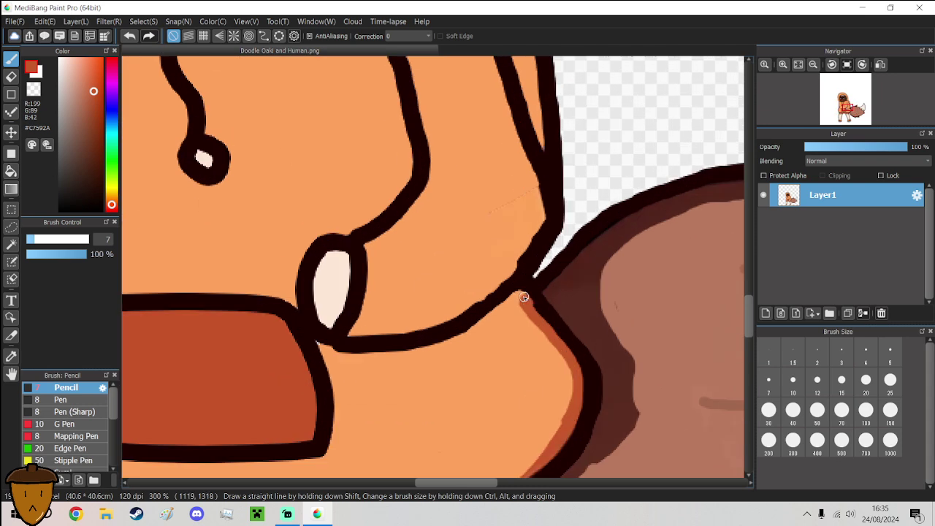
# - Paint a dark orange shadow along the underside of the forearm, from the tail junction to the hand, redoing unsatisfactory strokes
pyautogui.moveTo(517, 294)
pyautogui.mouseDown()
pyautogui.moveTo(465, 334)
pyautogui.moveTo(356, 345)
pyautogui.mouseUp()
pyautogui.hotkey('ctrl', 'z')
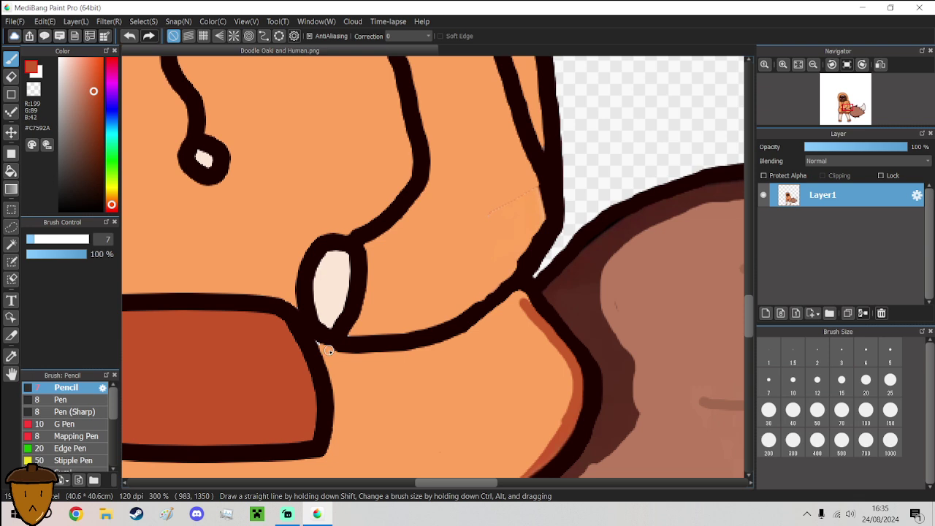
pyautogui.moveTo(329, 351); pyautogui.dragTo(376, 352)
pyautogui.hotkey('ctrl', 'z')
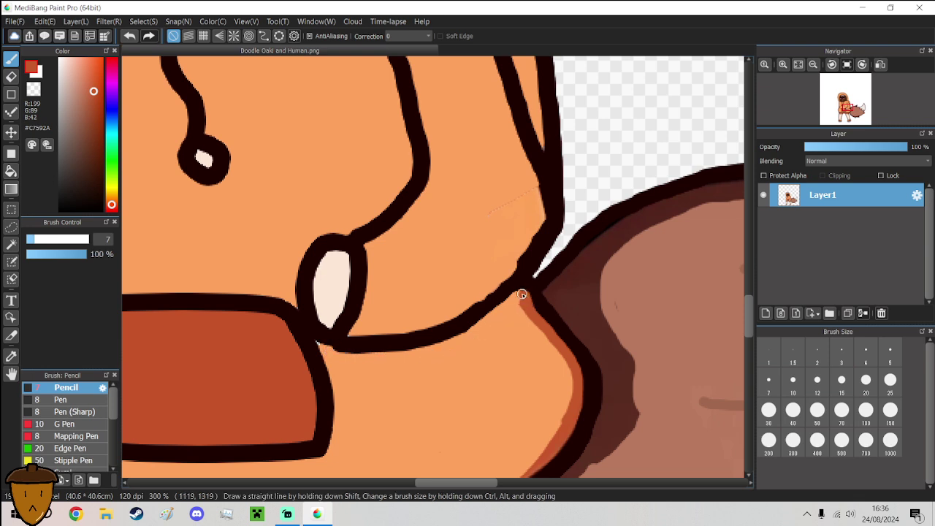
pyautogui.moveTo(515, 293)
pyautogui.mouseDown()
pyautogui.moveTo(452, 340)
pyautogui.moveTo(347, 350)
pyautogui.mouseUp()
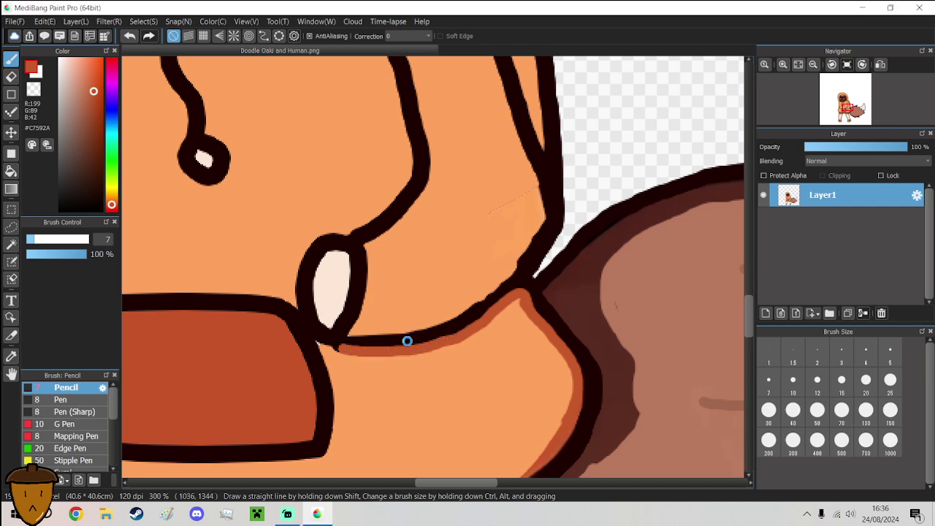
pyautogui.scroll(-5, 406, 339)
pyautogui.scroll(5, 368, 335)
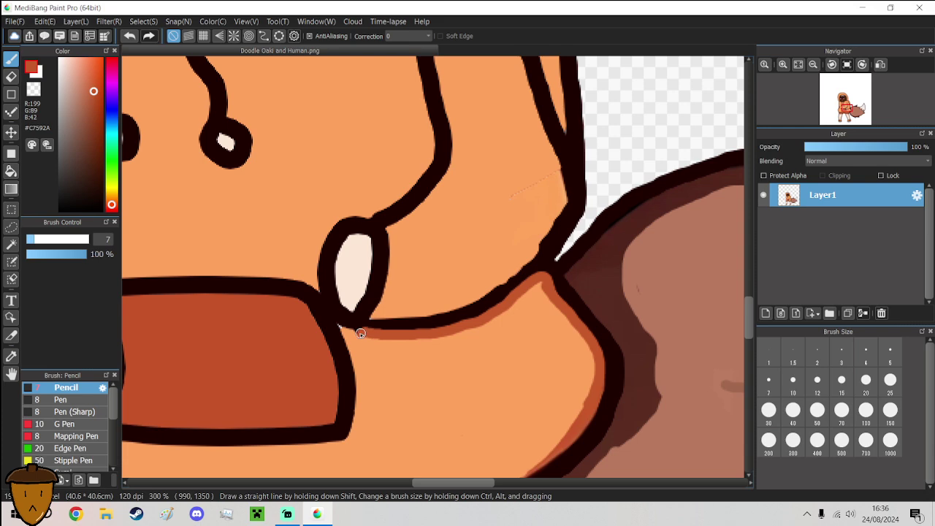
pyautogui.scroll(-5, 359, 331)
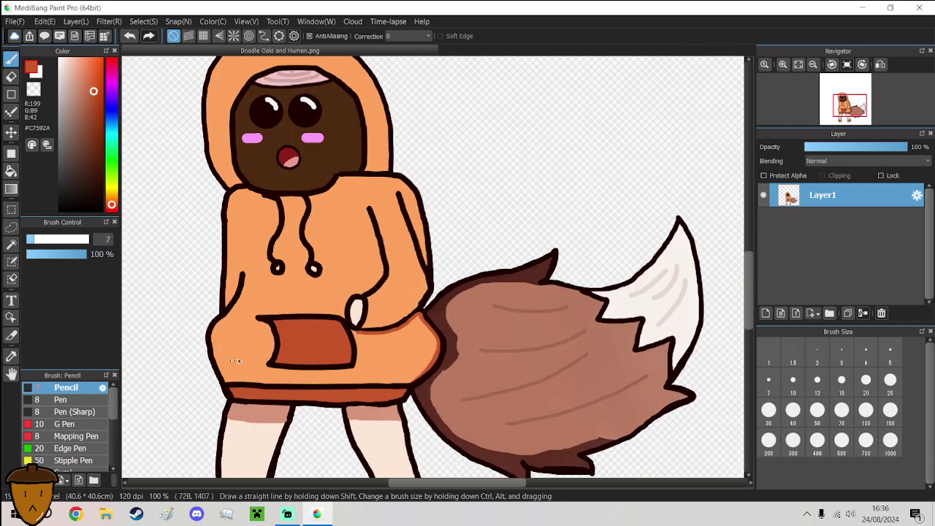
# - Shade the bottom of the hoodie body in dark orange just above the waistband, across its full width
pyautogui.scroll(3, 365, 374)
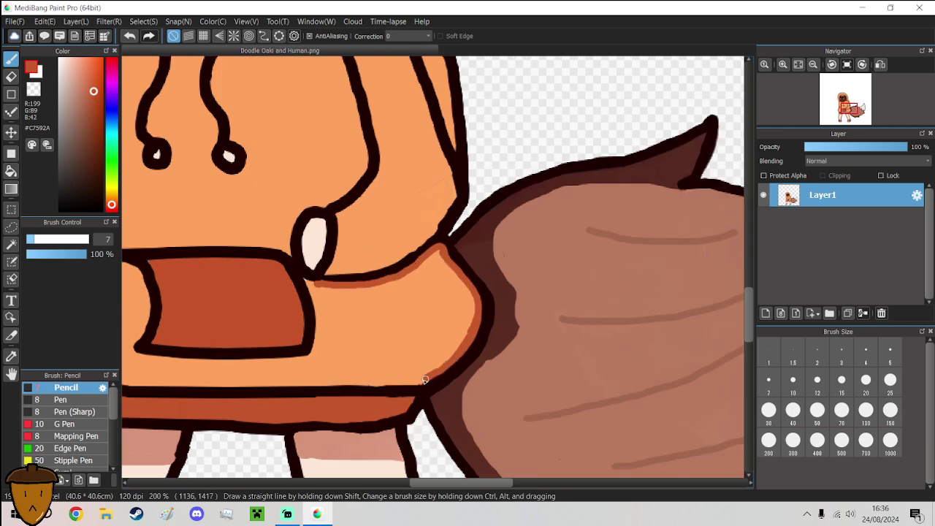
pyautogui.moveTo(424, 379); pyautogui.dragTo(358, 381)
pyautogui.scroll(-3, 390, 383)
pyautogui.scroll(3, 355, 387)
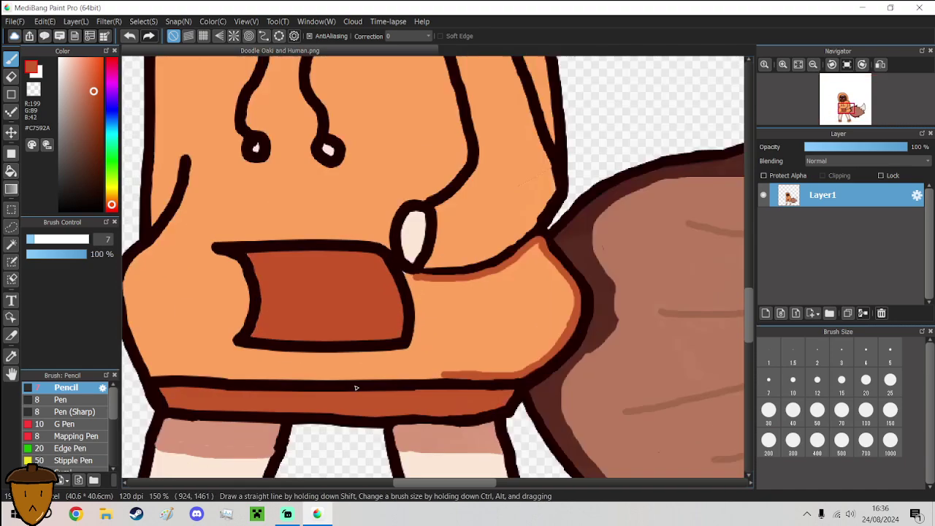
pyautogui.moveTo(445, 375); pyautogui.dragTo(409, 375)
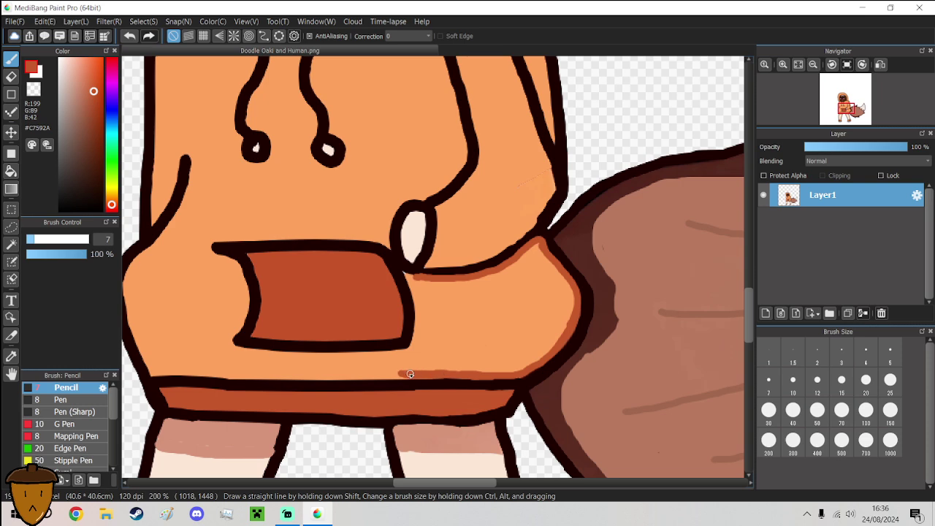
pyautogui.moveTo(400, 375); pyautogui.dragTo(173, 372)
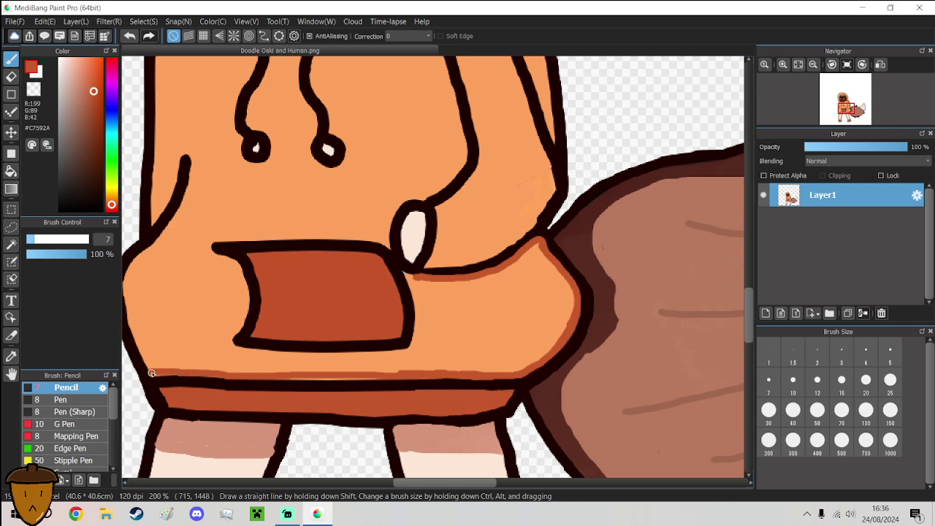
pyautogui.scroll(4, 152, 374)
pyautogui.scroll(-2, 223, 374)
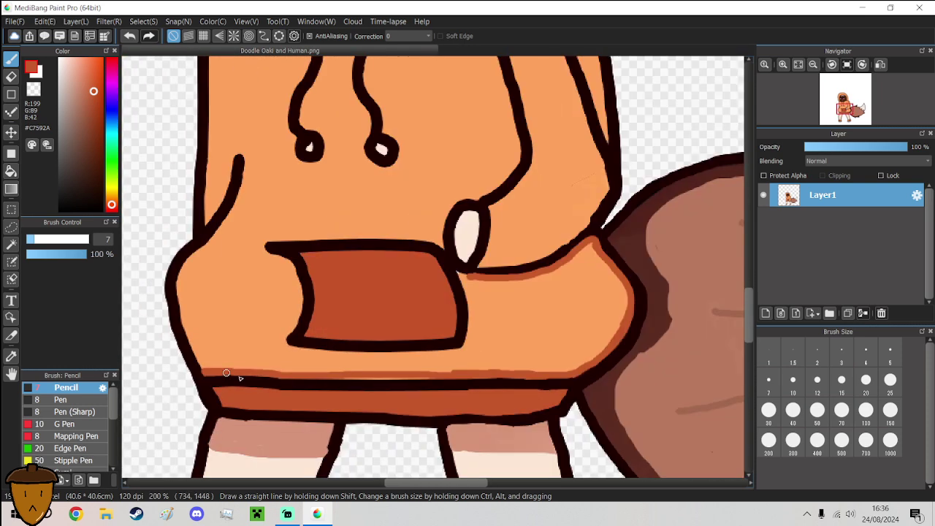
pyautogui.scroll(1, 321, 386)
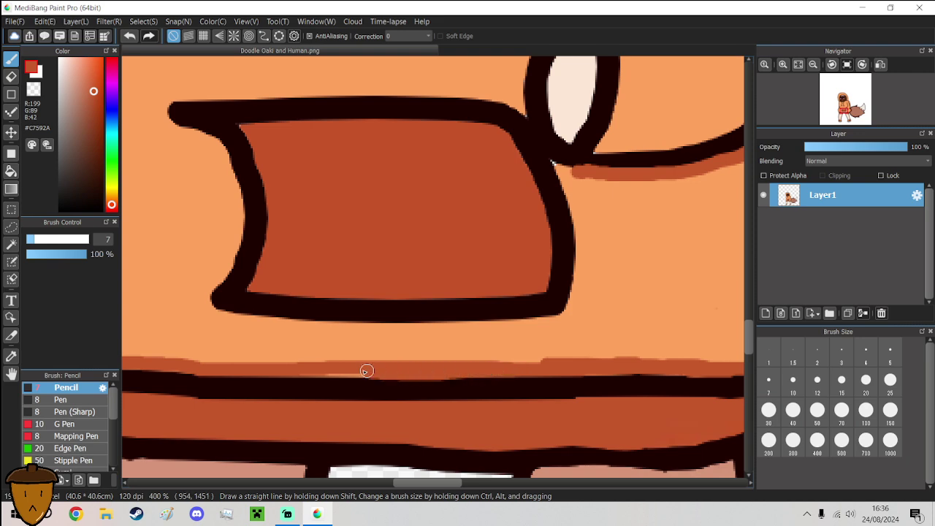
pyautogui.scroll(-2, 357, 366)
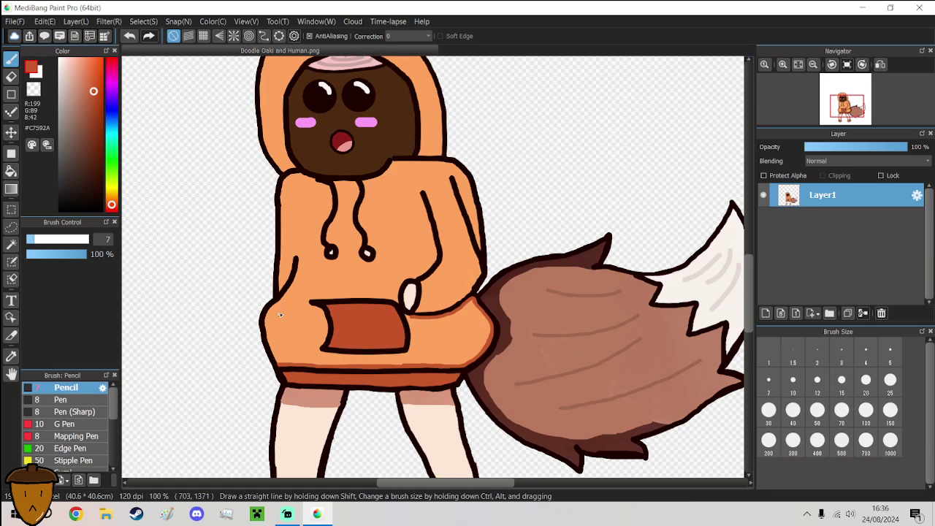
# - Shade the hoodie's lower-left bulge and the fold line above it, then sample light orange #FFA35E to trim the shadow's tip
pyautogui.scroll(1, 357, 367)
pyautogui.scroll(1, 277, 387)
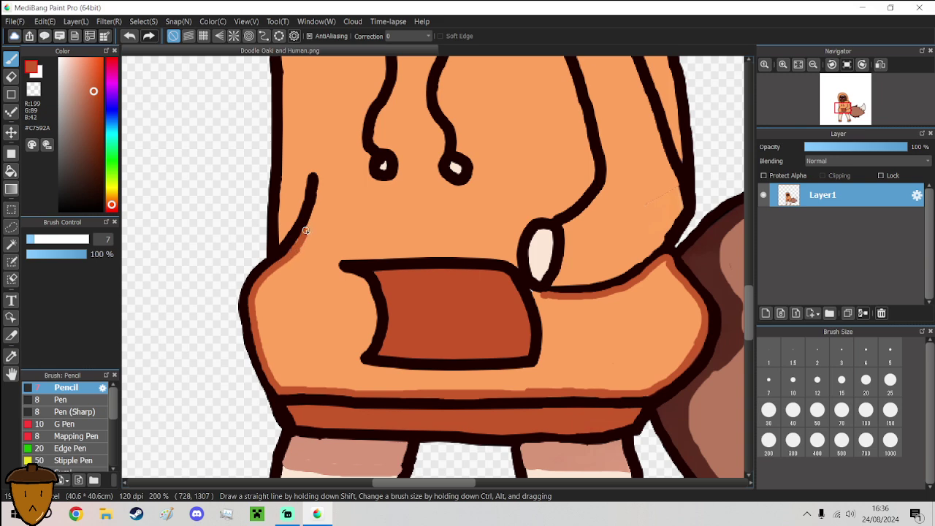
pyautogui.moveTo(318, 200)
pyautogui.mouseDown()
pyautogui.moveTo(322, 177)
pyautogui.moveTo(306, 226)
pyautogui.mouseUp()
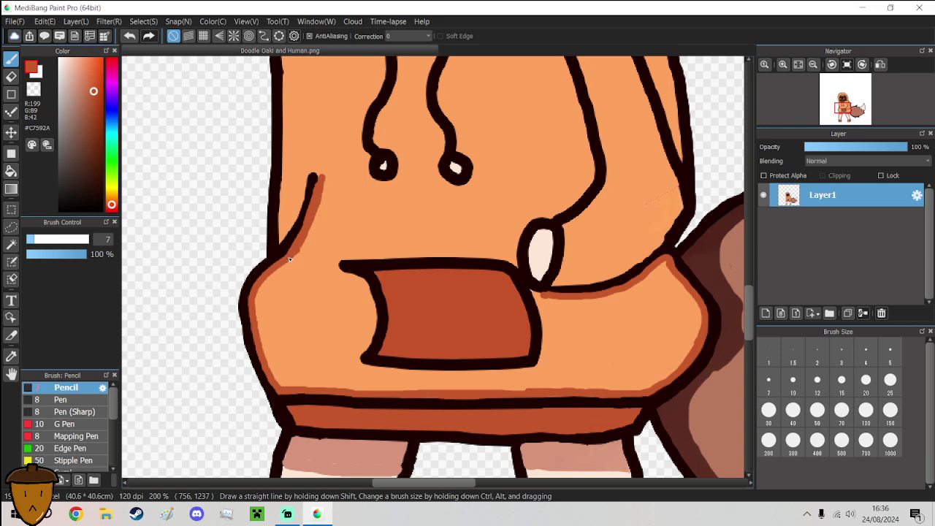
pyautogui.scroll(-4, 290, 260)
pyautogui.scroll(4, 290, 270)
pyautogui.keyDown('alt'); pyautogui.click(291, 280); pyautogui.keyUp('alt')
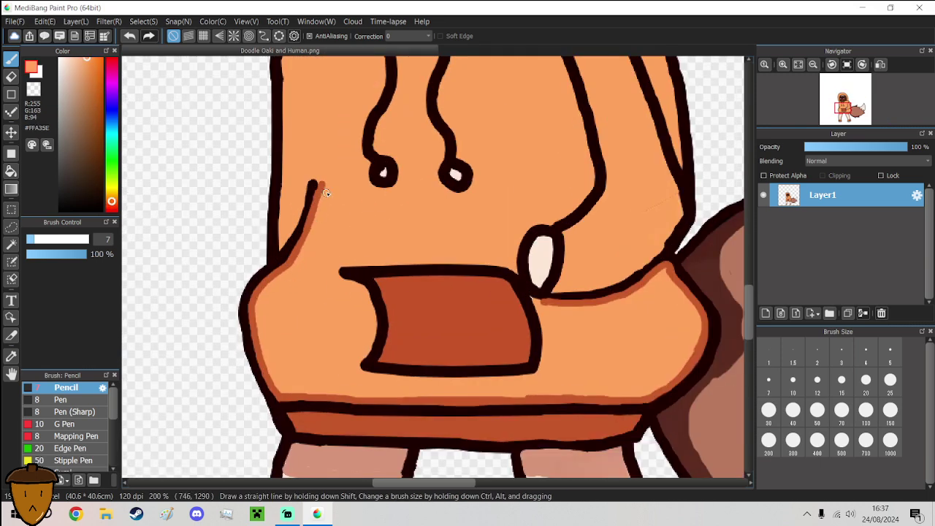
# - Resample #C7592A and shade the hoodie's left sleeve edge from the fold up over the shoulder to the first drawstring
pyautogui.keyDown('alt'); pyautogui.click(295, 220); pyautogui.keyUp('alt')
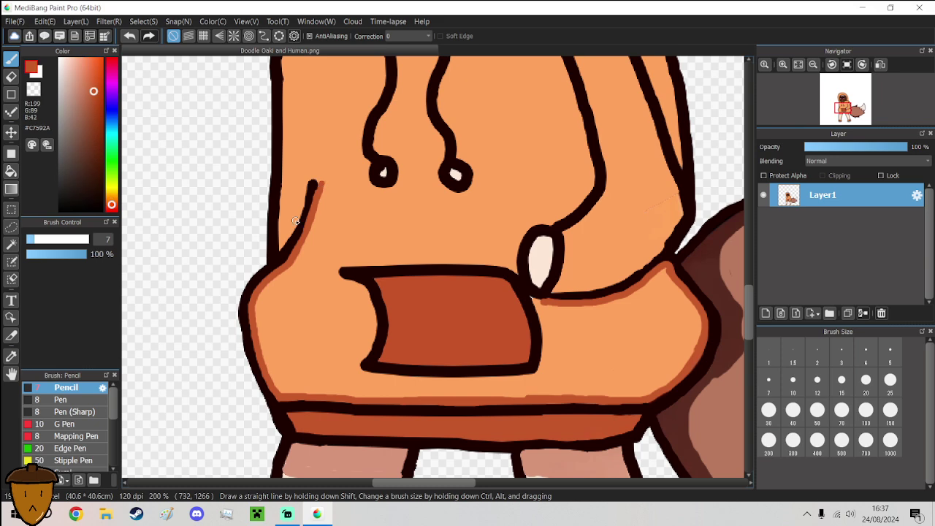
pyautogui.scroll(-4, 312, 224)
pyautogui.scroll(4, 270, 284)
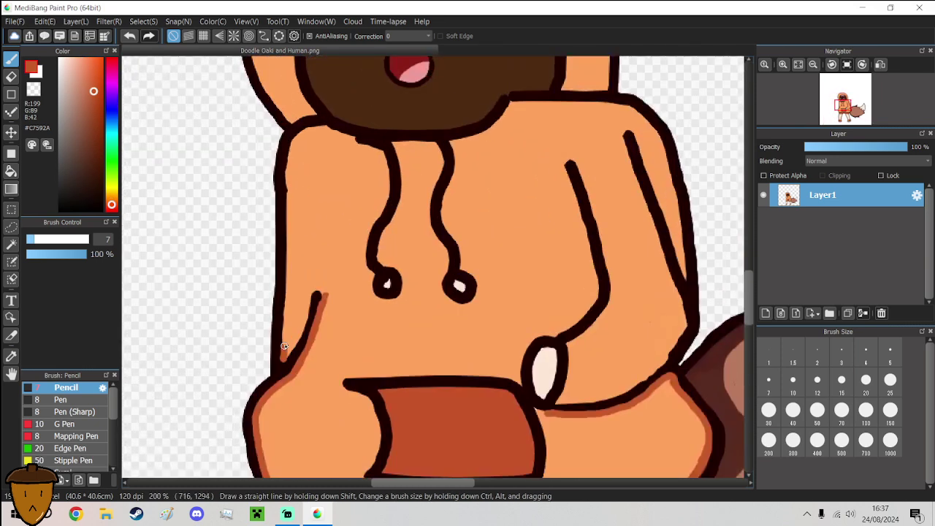
pyautogui.moveTo(283, 324); pyautogui.dragTo(289, 150)
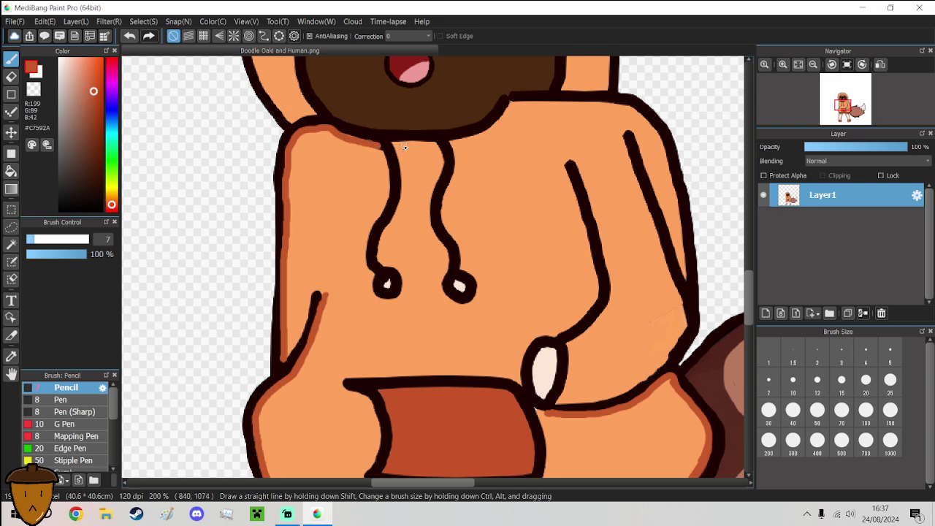
# - Shade the hoodie below the face in dark orange, between the drawstrings and along the neckline's right curve
pyautogui.scroll(3, 378, 147)
pyautogui.moveTo(375, 141)
pyautogui.mouseDown()
pyautogui.moveTo(492, 142)
pyautogui.moveTo(377, 144)
pyautogui.mouseUp()
pyautogui.hotkey('ctrl', 'z')
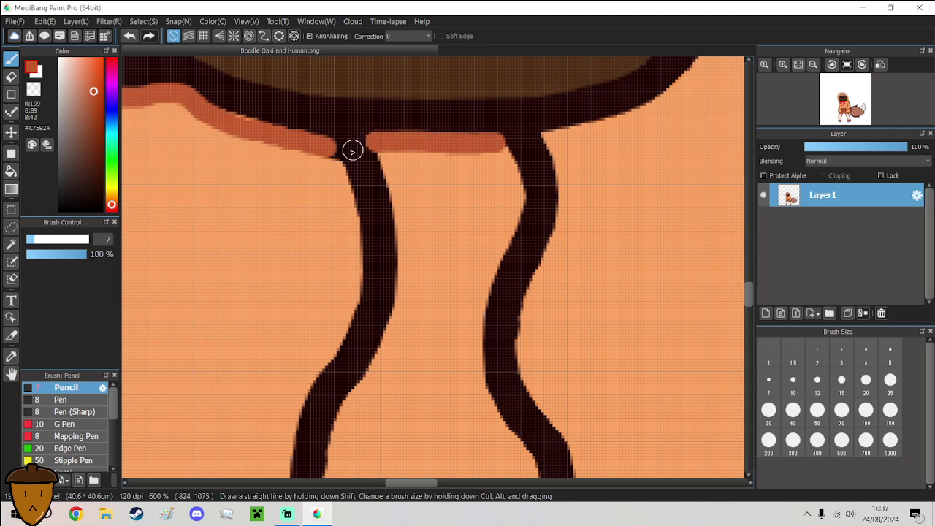
pyautogui.scroll(-3, 333, 167)
pyautogui.scroll(1, 383, 157)
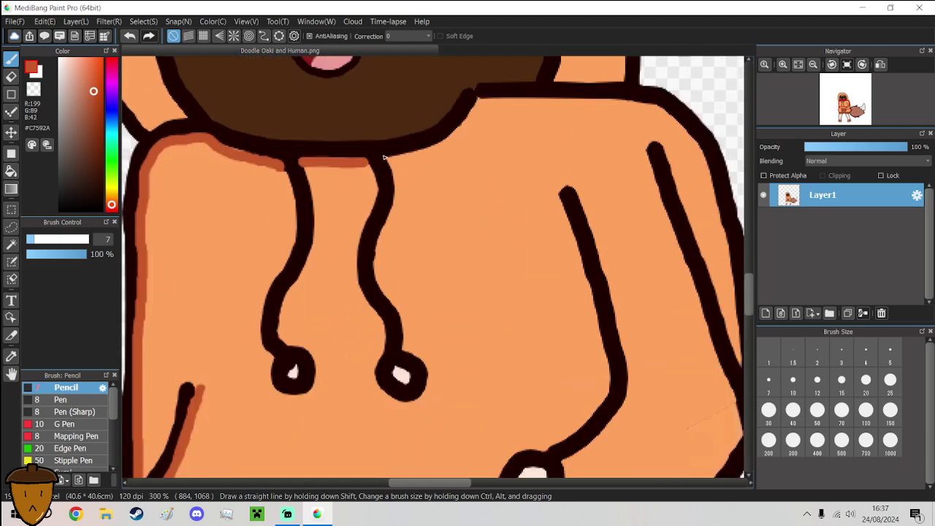
pyautogui.moveTo(389, 160)
pyautogui.mouseDown()
pyautogui.moveTo(439, 148)
pyautogui.moveTo(477, 103)
pyautogui.mouseUp()
pyautogui.moveTo(388, 160)
pyautogui.mouseDown()
pyautogui.moveTo(454, 136)
pyautogui.moveTo(479, 102)
pyautogui.mouseUp()
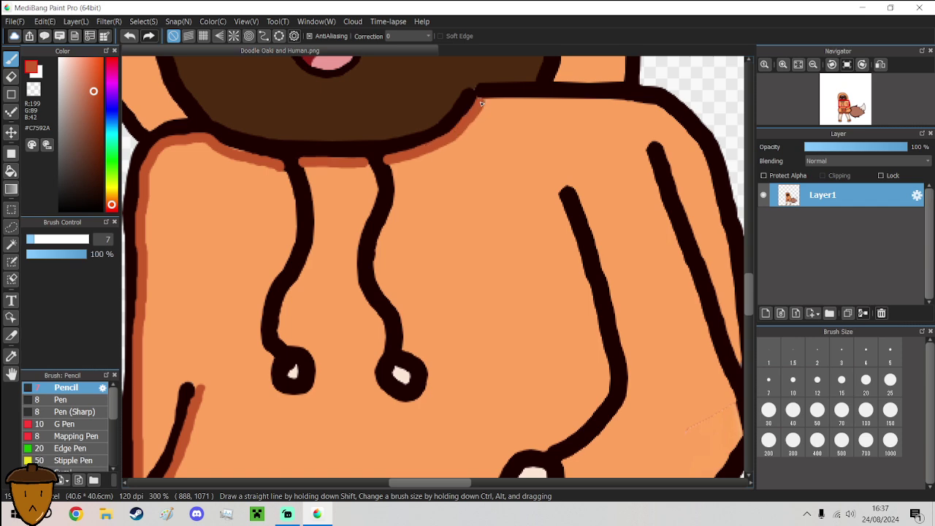
# - Shade the right shoulder and outer sleeve edge, then sample #1E0100 and redraw the outline where the sleeve lines meet
pyautogui.scroll(-3, 459, 125)
pyautogui.scroll(1, 441, 125)
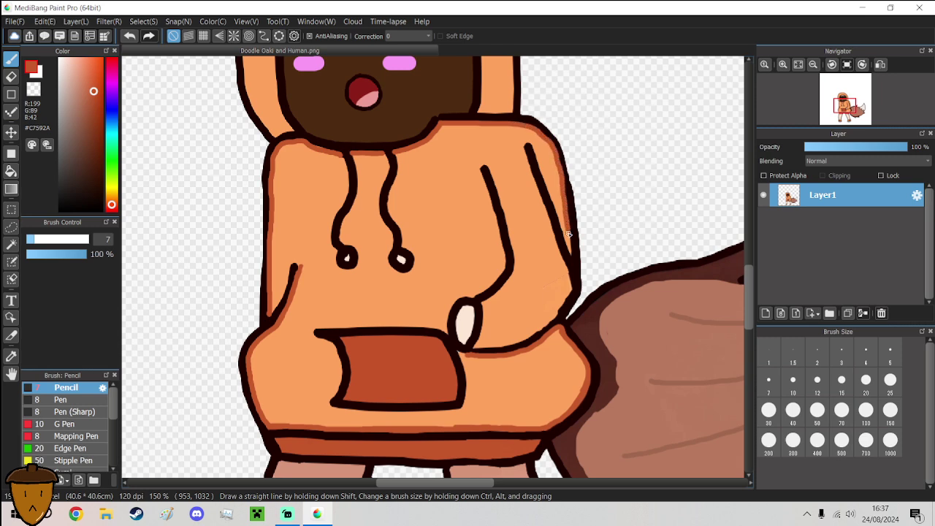
pyautogui.scroll(3, 572, 257)
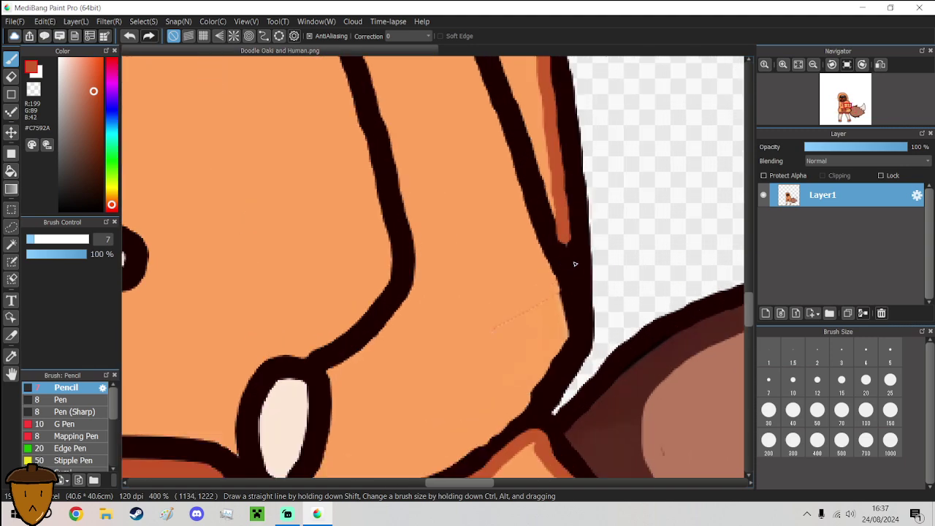
pyautogui.keyDown('alt'); pyautogui.click(562, 258); pyautogui.keyUp('alt')
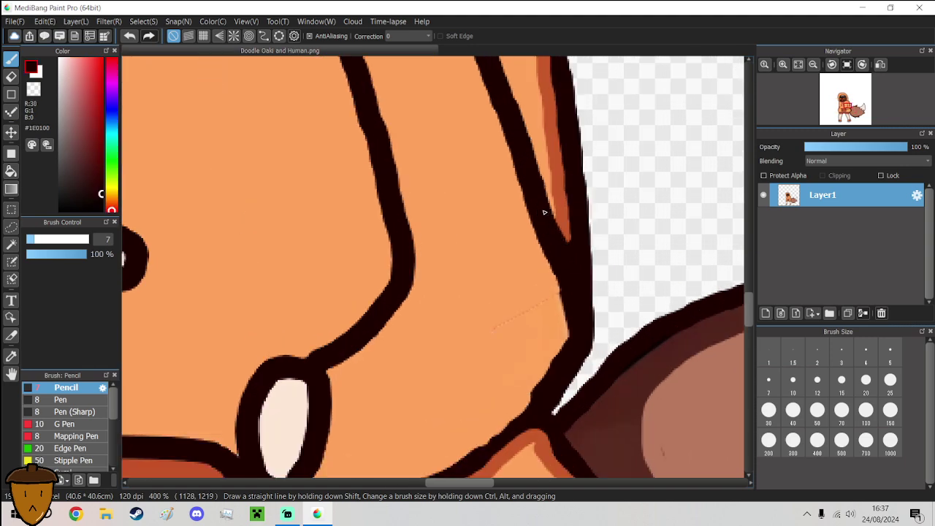
pyautogui.scroll(-6, 548, 219)
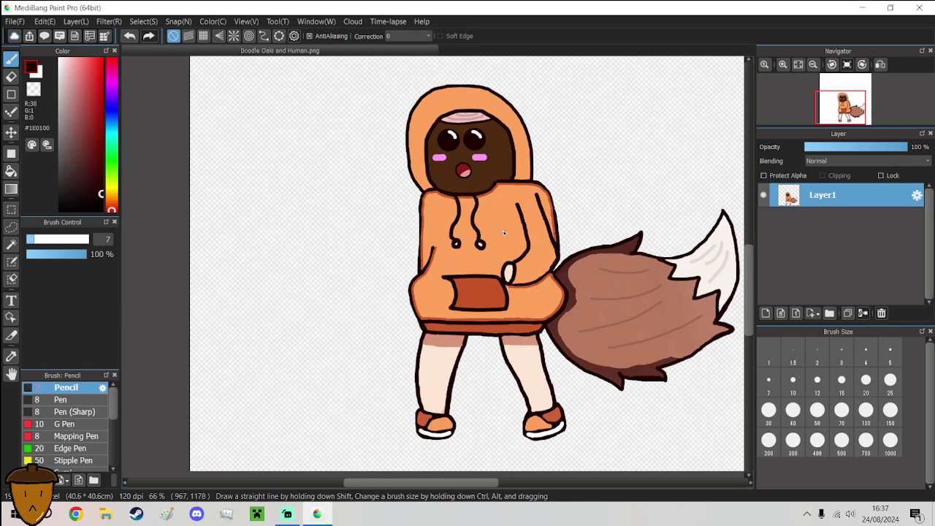
# - Sample #C7592A and shade the hood's inner left edge from the neckline up to above the forehead, filling the gap beside the outline
pyautogui.scroll(2, 437, 192)
pyautogui.keyDown('alt'); pyautogui.click(437, 191); pyautogui.keyUp('alt')
pyautogui.scroll(-3, 436, 191)
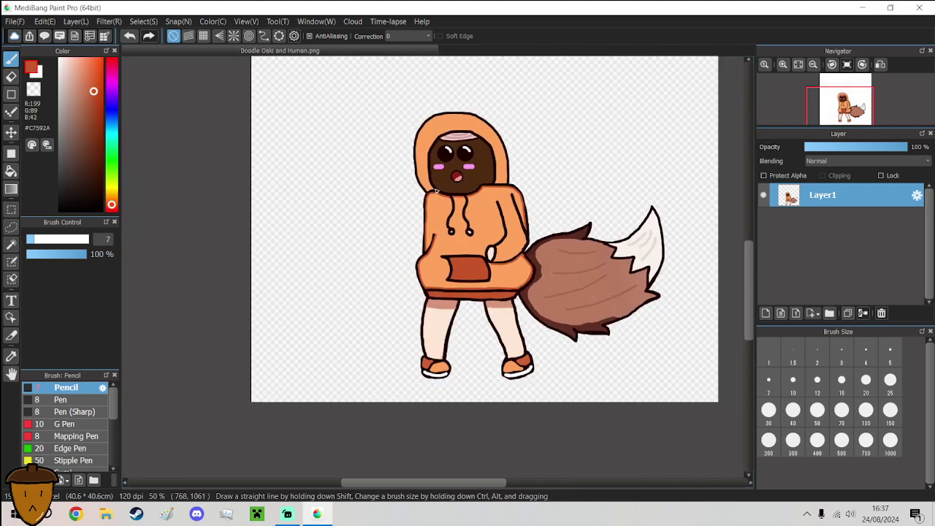
pyautogui.scroll(4, 436, 191)
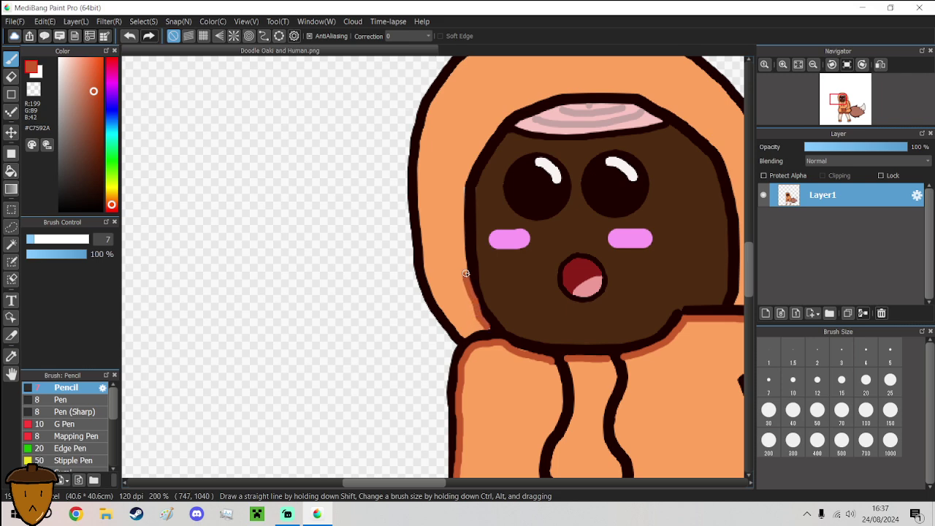
pyautogui.moveTo(463, 254)
pyautogui.mouseDown()
pyautogui.moveTo(464, 185)
pyautogui.moveTo(477, 150)
pyautogui.mouseUp()
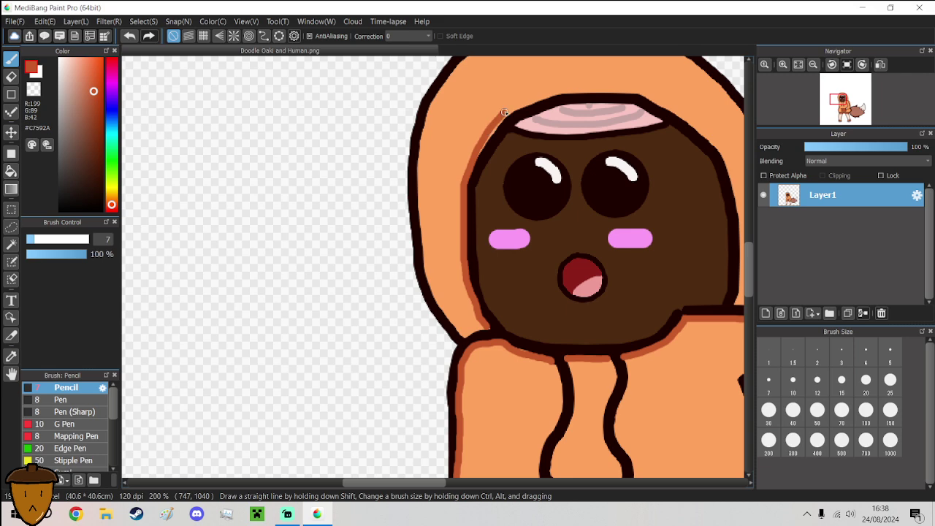
pyautogui.moveTo(504, 112); pyautogui.dragTo(591, 90)
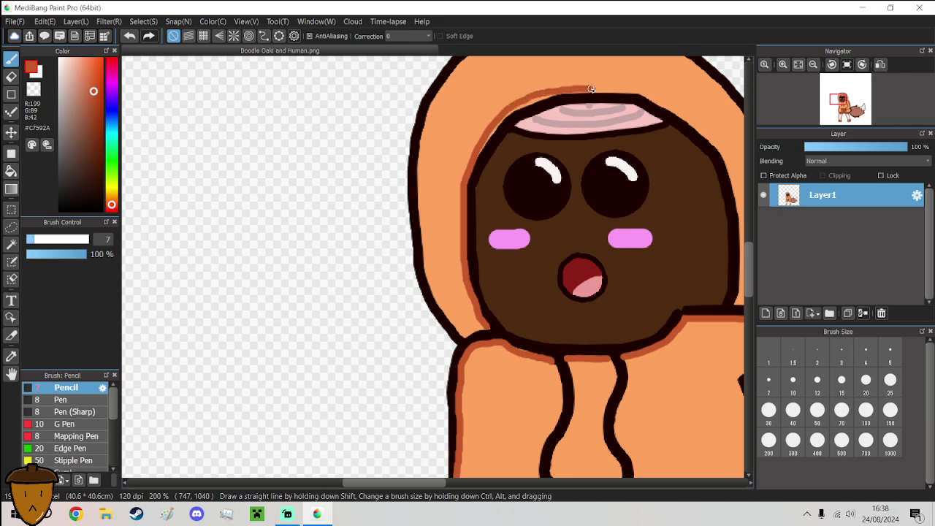
pyautogui.scroll(3, 528, 107)
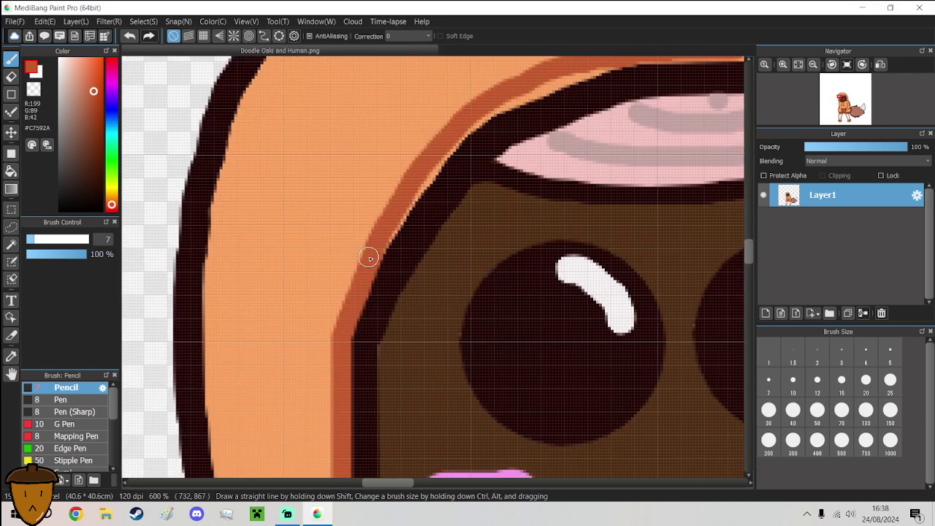
pyautogui.moveTo(378, 248)
pyautogui.mouseDown()
pyautogui.moveTo(474, 121)
pyautogui.moveTo(539, 87)
pyautogui.moveTo(488, 101)
pyautogui.moveTo(481, 111)
pyautogui.moveTo(634, 58)
pyautogui.mouseUp()
pyautogui.scroll(-3, 634, 59)
pyautogui.scroll(-3, 641, 147)
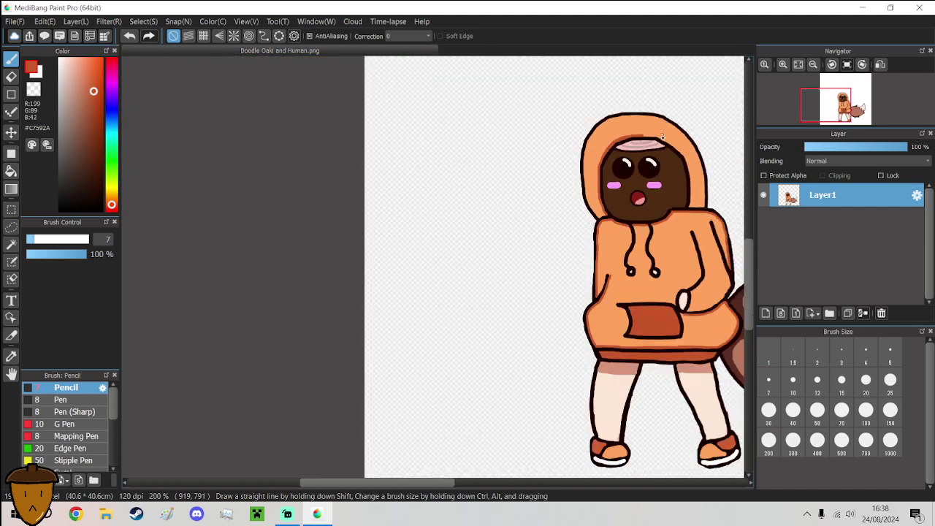
# - Continue the dark orange shadow across the top of the face opening and down the hood's inner right edge to the shoulder
pyautogui.scroll(3, 685, 175)
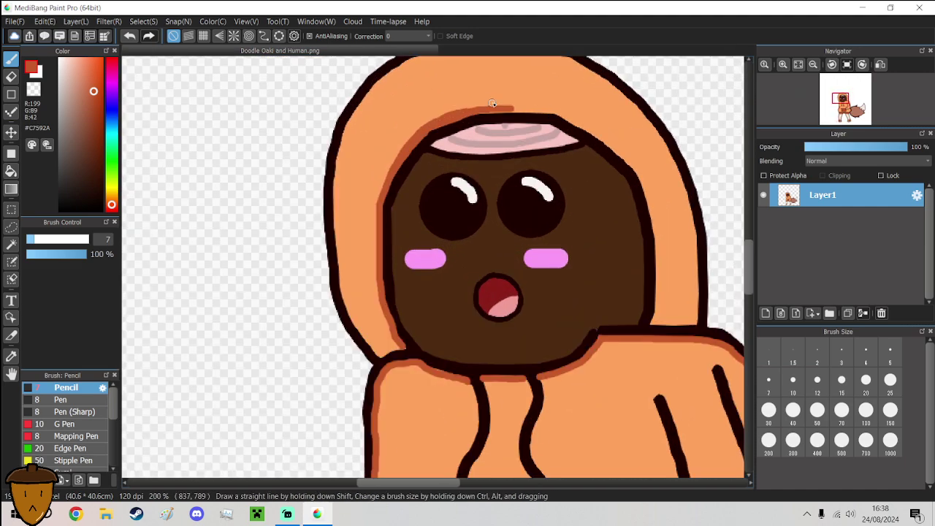
pyautogui.scroll(1, 499, 111)
pyautogui.moveTo(499, 111)
pyautogui.mouseDown()
pyautogui.moveTo(463, 110)
pyautogui.moveTo(598, 122)
pyautogui.moveTo(691, 191)
pyautogui.moveTo(719, 234)
pyautogui.moveTo(730, 278)
pyautogui.moveTo(735, 431)
pyautogui.mouseUp()
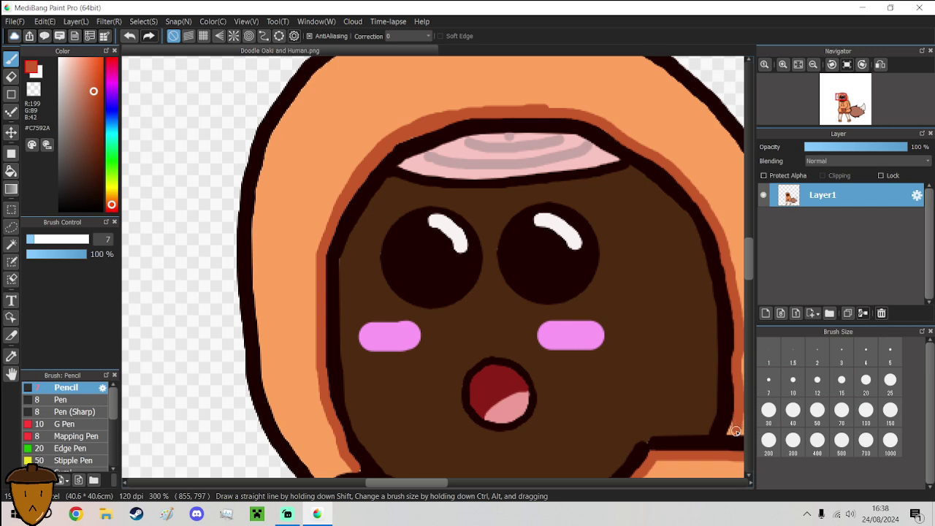
pyautogui.scroll(-4, 734, 432)
# - Touch up the hood's lower-right inner edge, smoothing the outline in #1E0100 and evening out the shadow in #C7592A
pyautogui.scroll(6, 666, 365)
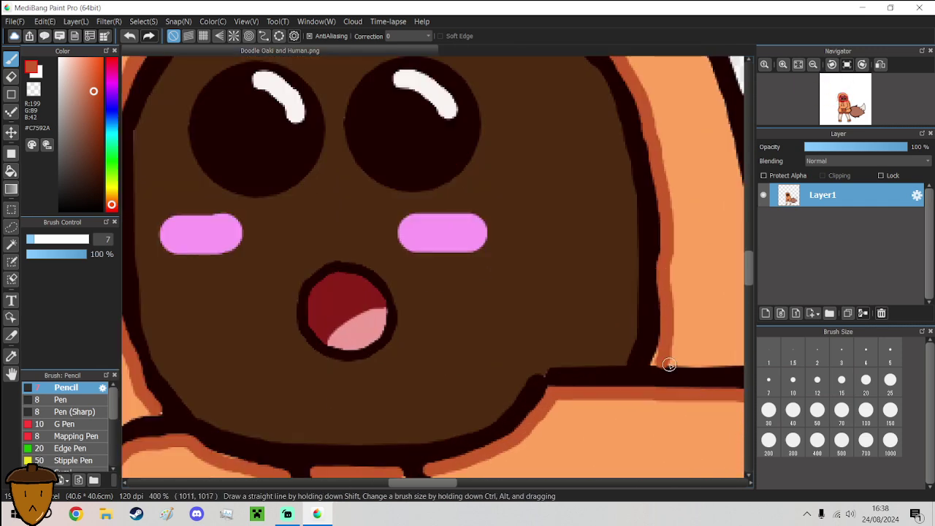
pyautogui.moveTo(661, 364)
pyautogui.mouseDown()
pyautogui.moveTo(650, 358)
pyautogui.moveTo(664, 323)
pyautogui.moveTo(643, 338)
pyautogui.moveTo(636, 363)
pyautogui.moveTo(648, 341)
pyautogui.moveTo(655, 238)
pyautogui.mouseUp()
pyautogui.keyDown('alt'); pyautogui.click(643, 338); pyautogui.keyUp('alt')
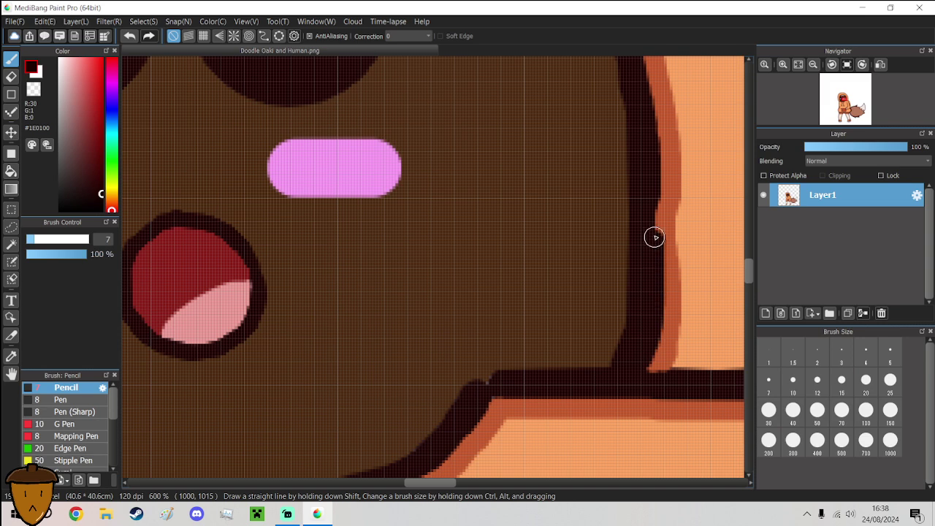
pyautogui.keyDown('alt'); pyautogui.click(672, 162); pyautogui.keyUp('alt')
pyautogui.moveTo(673, 242); pyautogui.dragTo(661, 367)
pyautogui.scroll(-5, 655, 305)
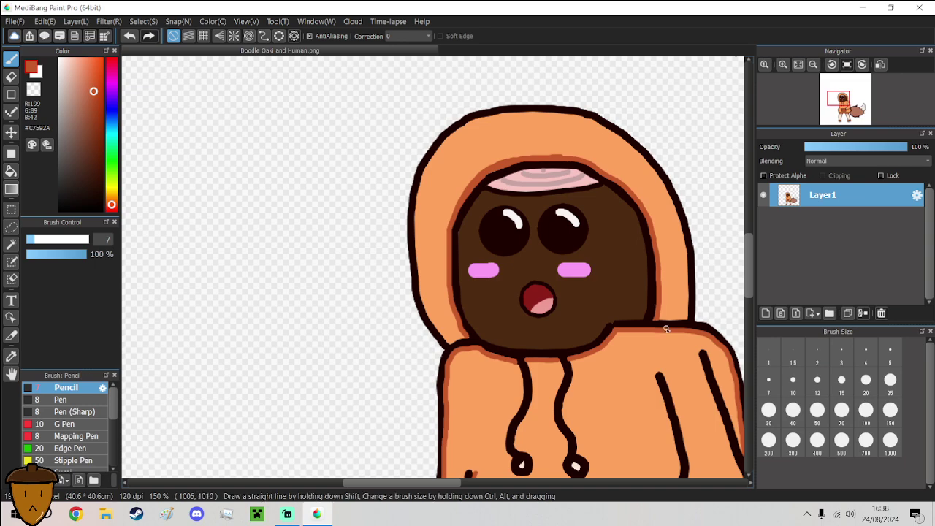
# - Sample #1E0100 and redraw the outline where the hood's inner right edge and the neckline meet the shoulder
pyautogui.scroll(5, 656, 305)
pyautogui.keyDown('alt'); pyautogui.click(640, 302); pyautogui.keyUp('alt')
pyautogui.moveTo(641, 302)
pyautogui.mouseDown()
pyautogui.moveTo(593, 307)
pyautogui.moveTo(607, 304)
pyautogui.mouseUp()
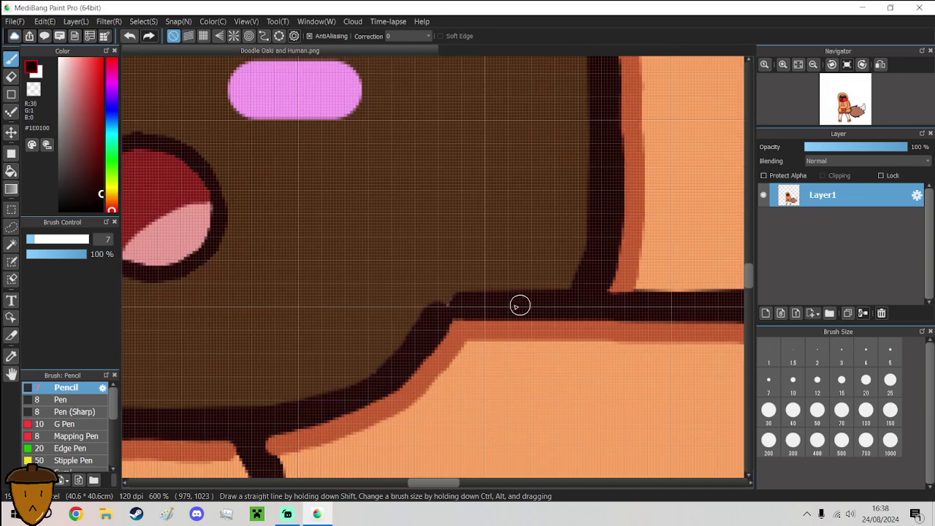
pyautogui.scroll(-3, 451, 309)
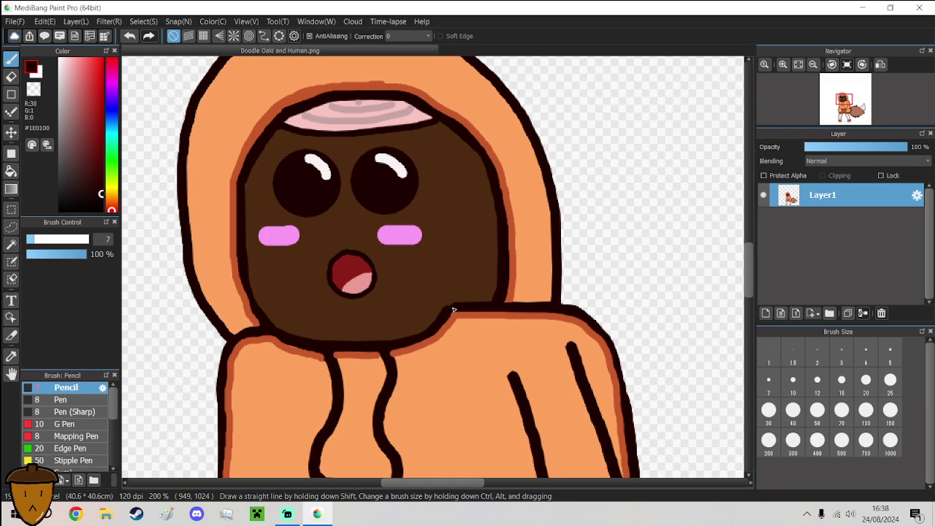
pyautogui.scroll(-1, 438, 336)
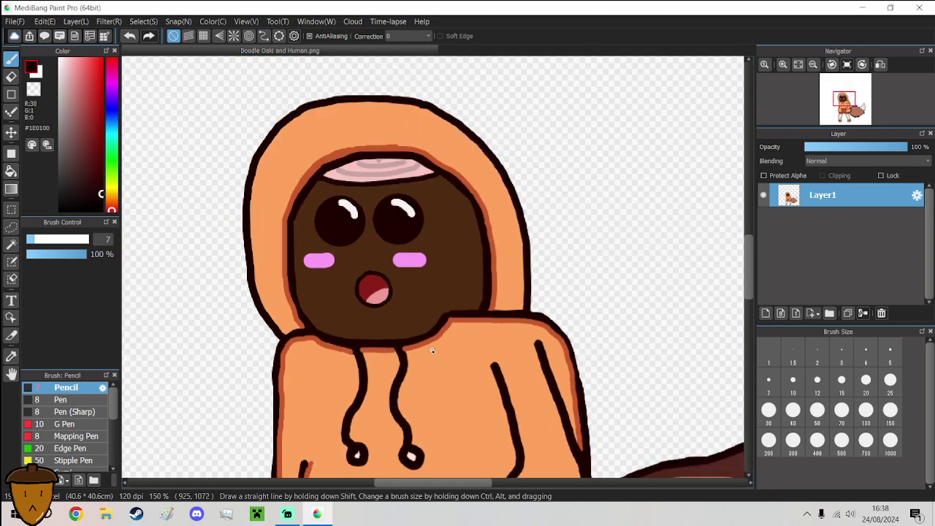
# - Save the drawing as a transparent PNG
pyautogui.scroll(-3, 431, 352)
pyautogui.scroll(2, 421, 429)
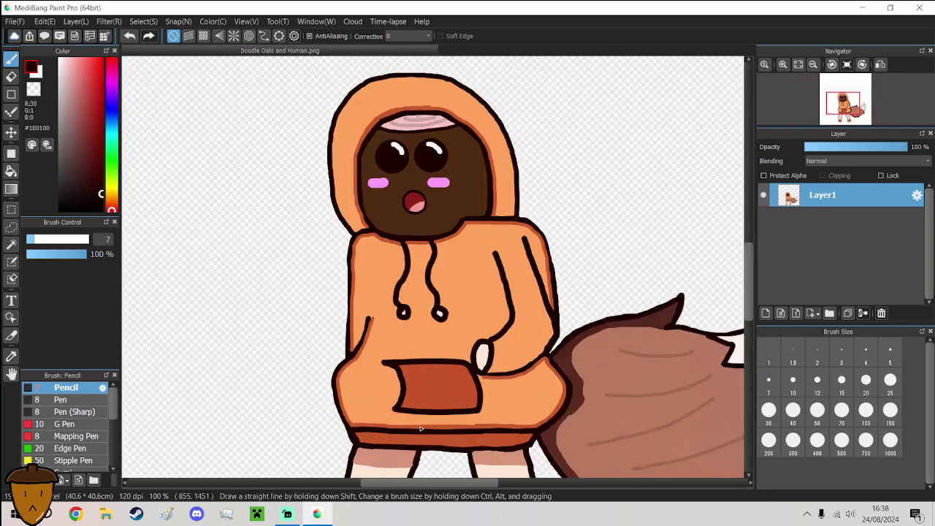
pyautogui.click(15, 22)
pyautogui.click(58, 159)
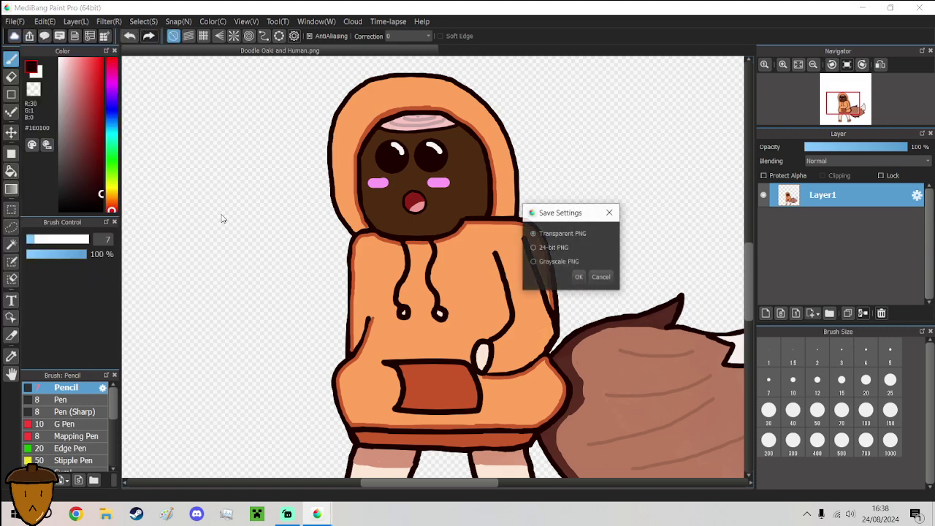
pyautogui.click(578, 277)
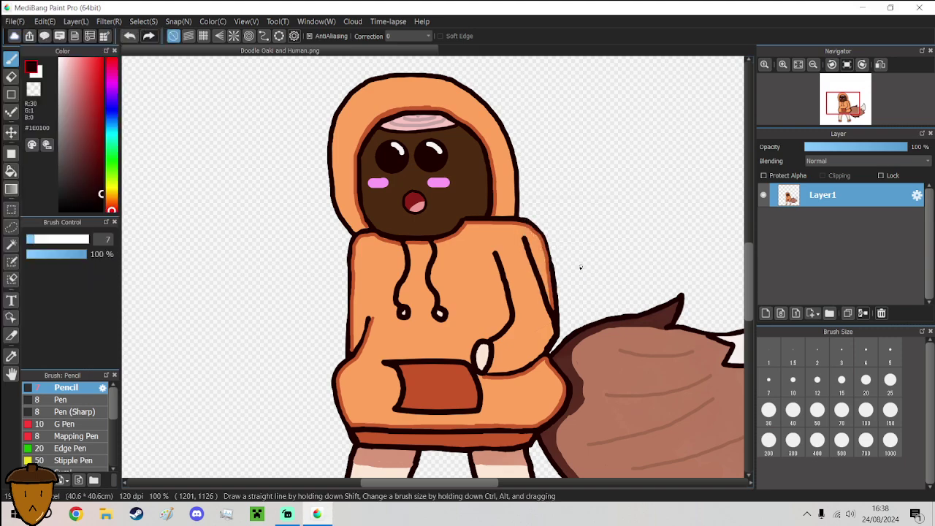
pyautogui.scroll(-3, 579, 268)
pyautogui.scroll(1, 580, 268)
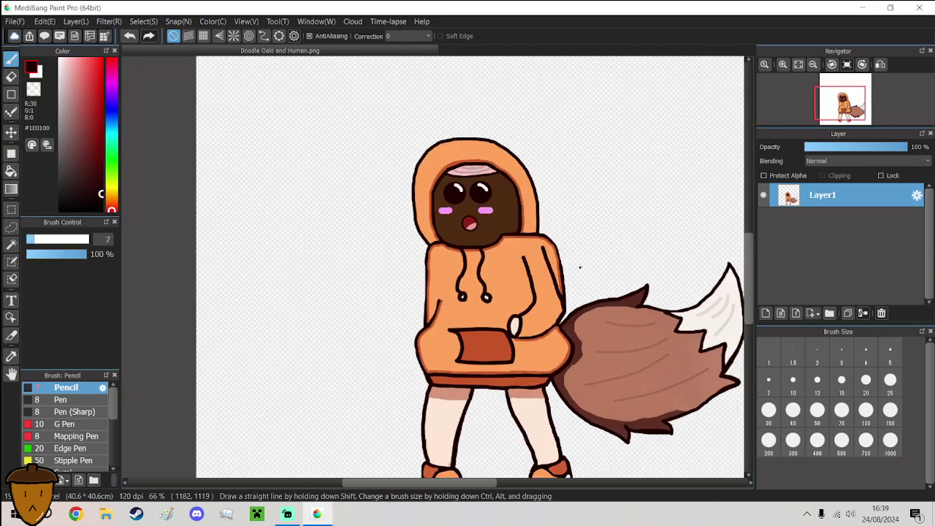